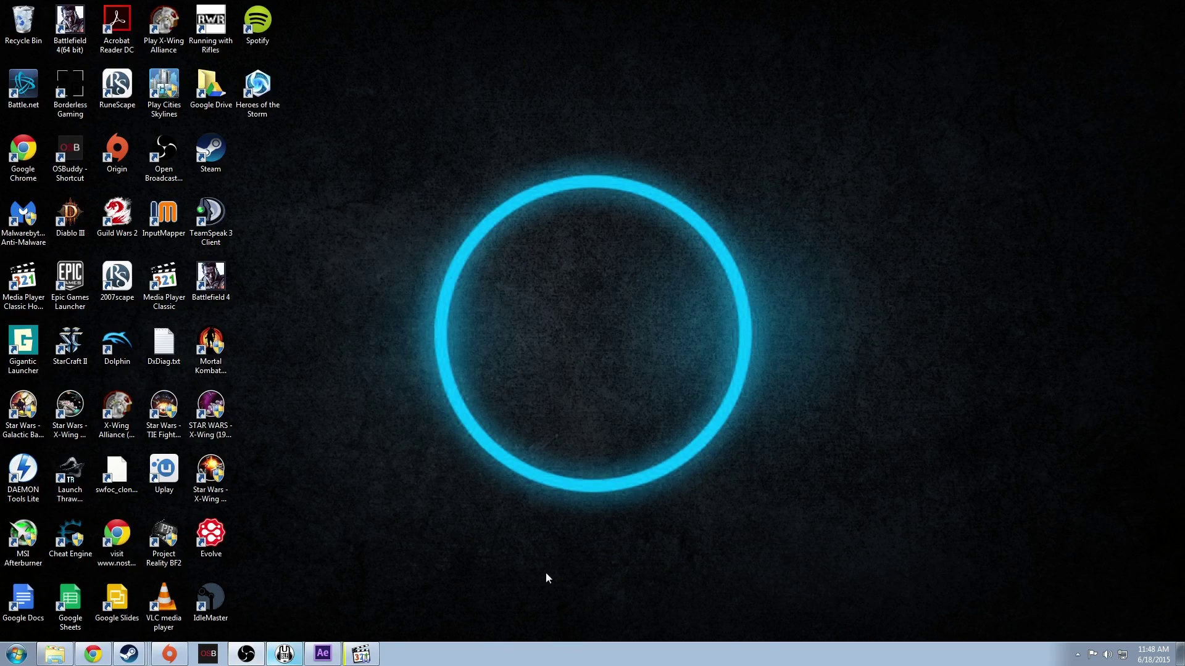
# - Play the WALL-E video in the player to locate the scene near 00:10:25
pyautogui.click(360, 654)
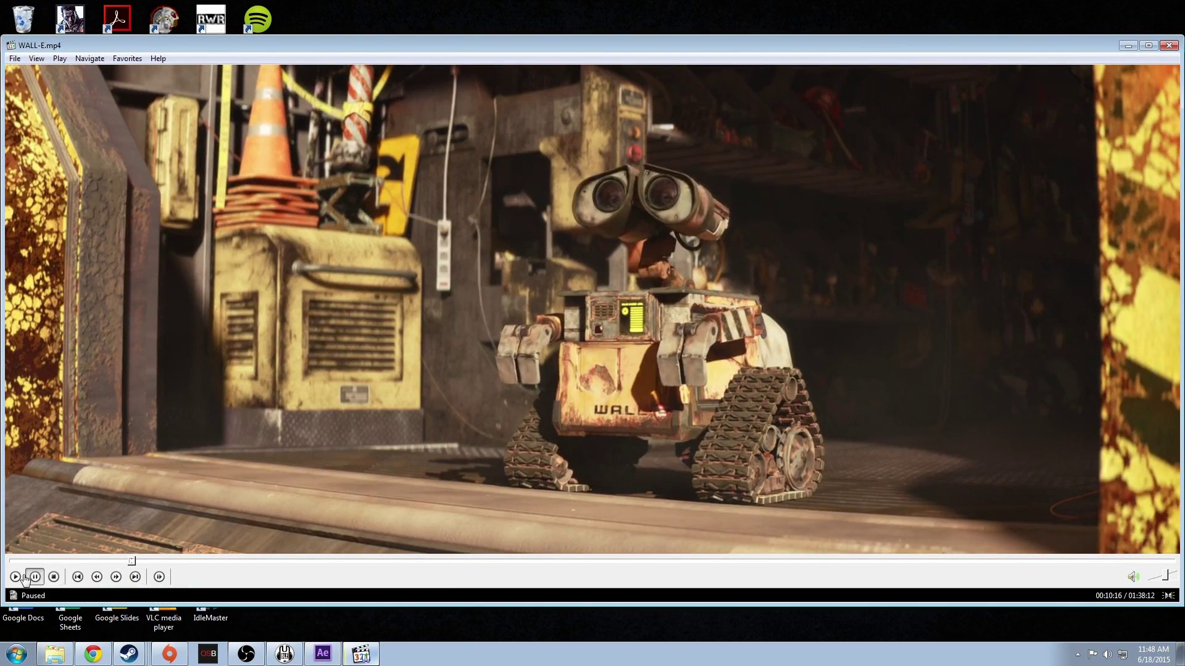
pyautogui.click(15, 577)
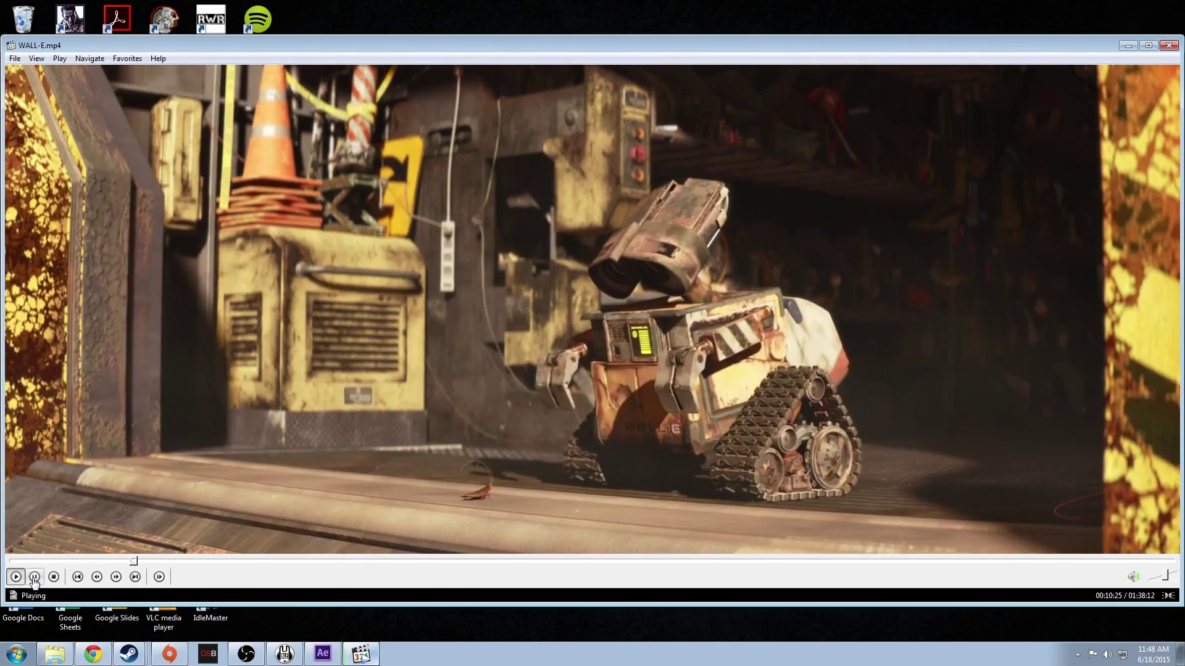
pyautogui.click(35, 577)
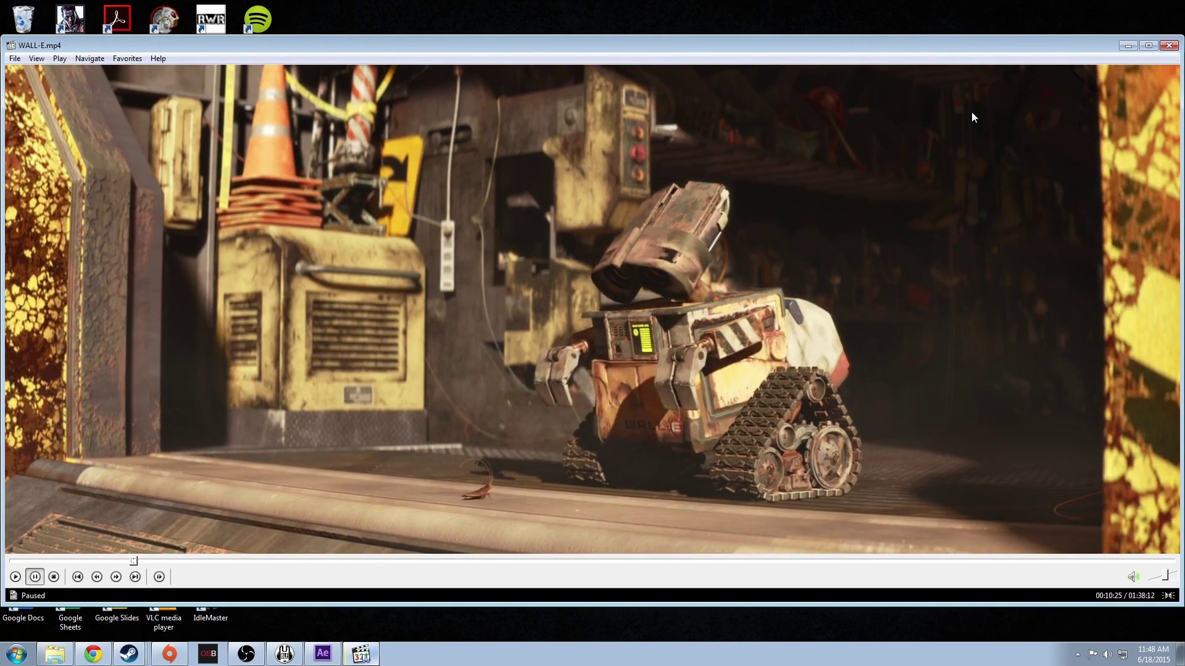
pyautogui.click(1121, 42)
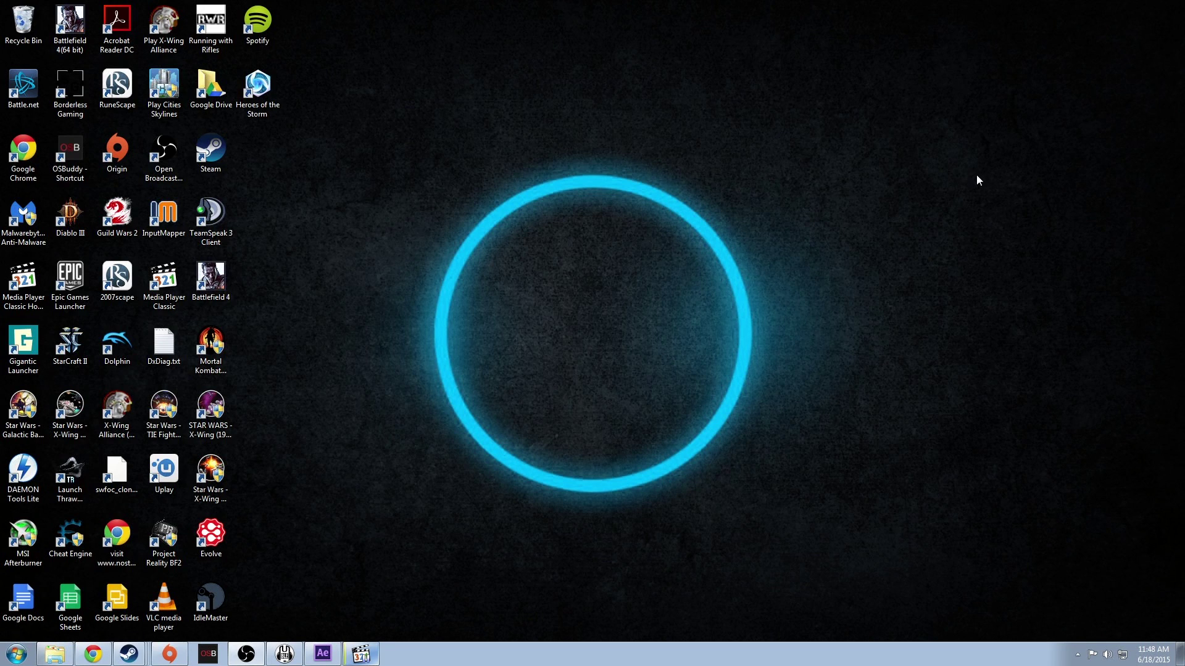
# - Open WALL-E.mp4 in the After Effects Footage viewer and jump to 0:10:06:04
pyautogui.click(326, 652)
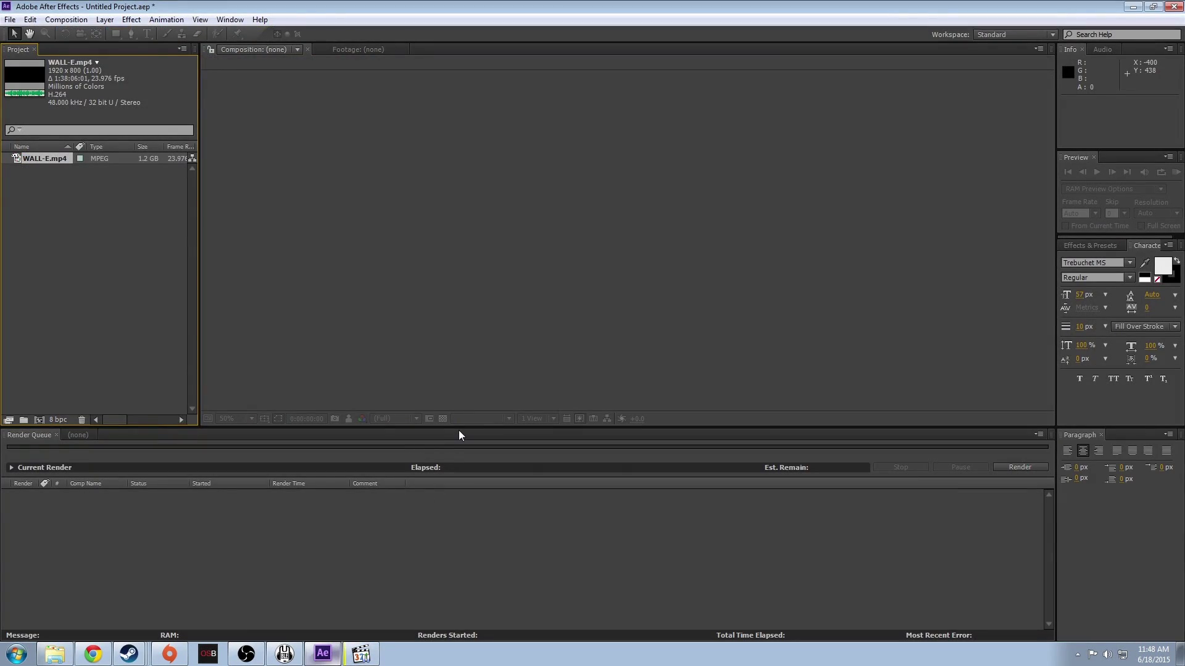
pyautogui.doubleClick(46, 158)
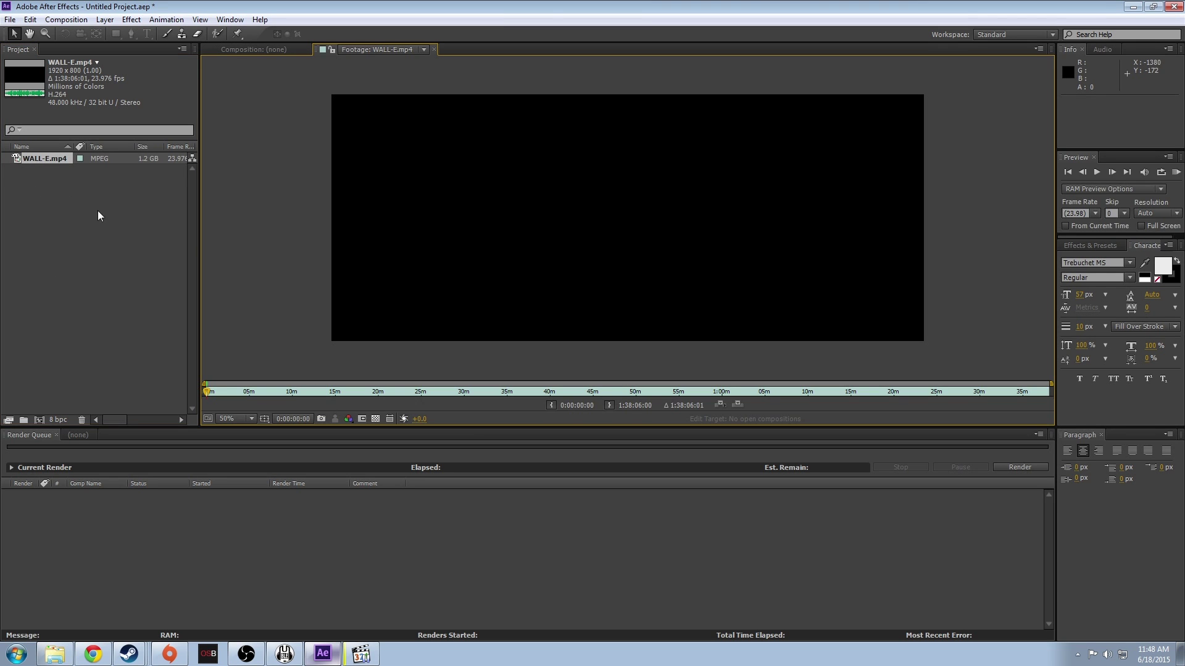
pyautogui.moveTo(287, 393); pyautogui.dragTo(290, 395)
pyautogui.click(293, 419)
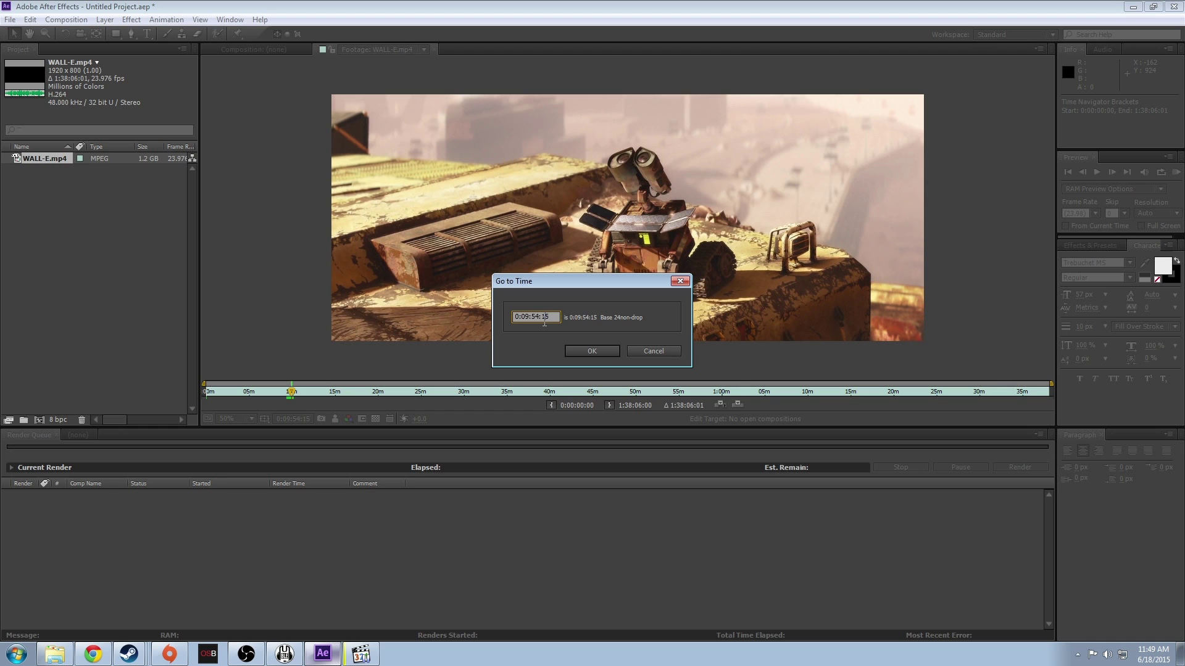
pyautogui.write('100604')
pyautogui.press('Return')
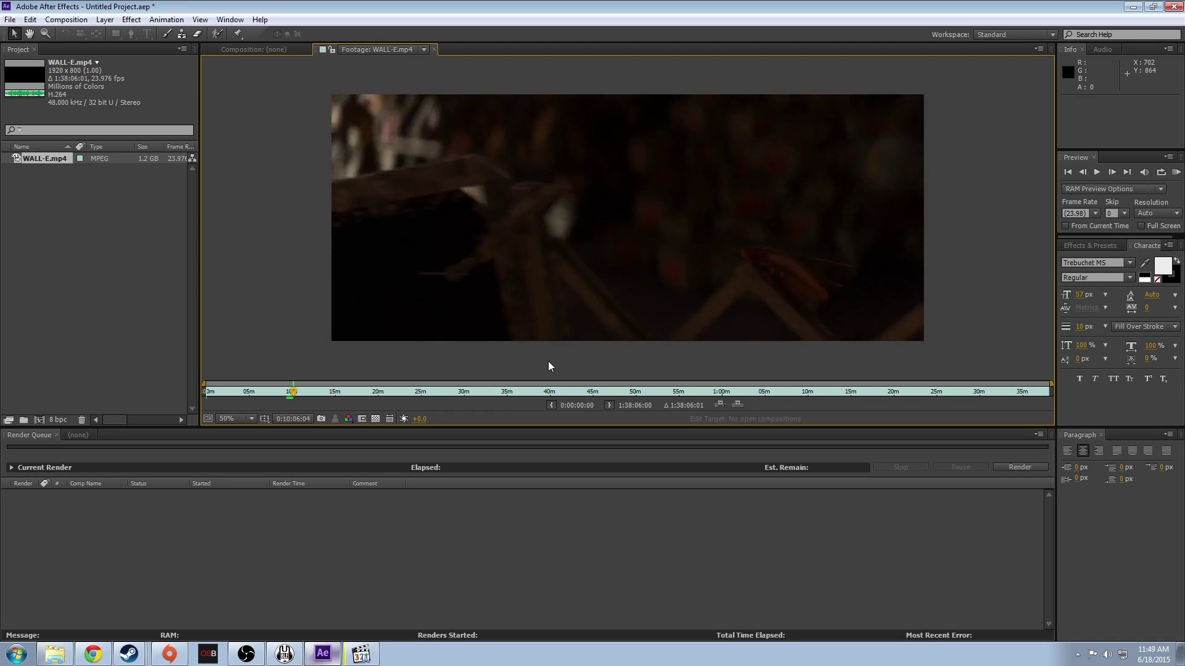
# - Trim the footage to 0:10:15:09–0:10:19:13, make a WALL-E composition, and queue it for rendering
pyautogui.press('space')
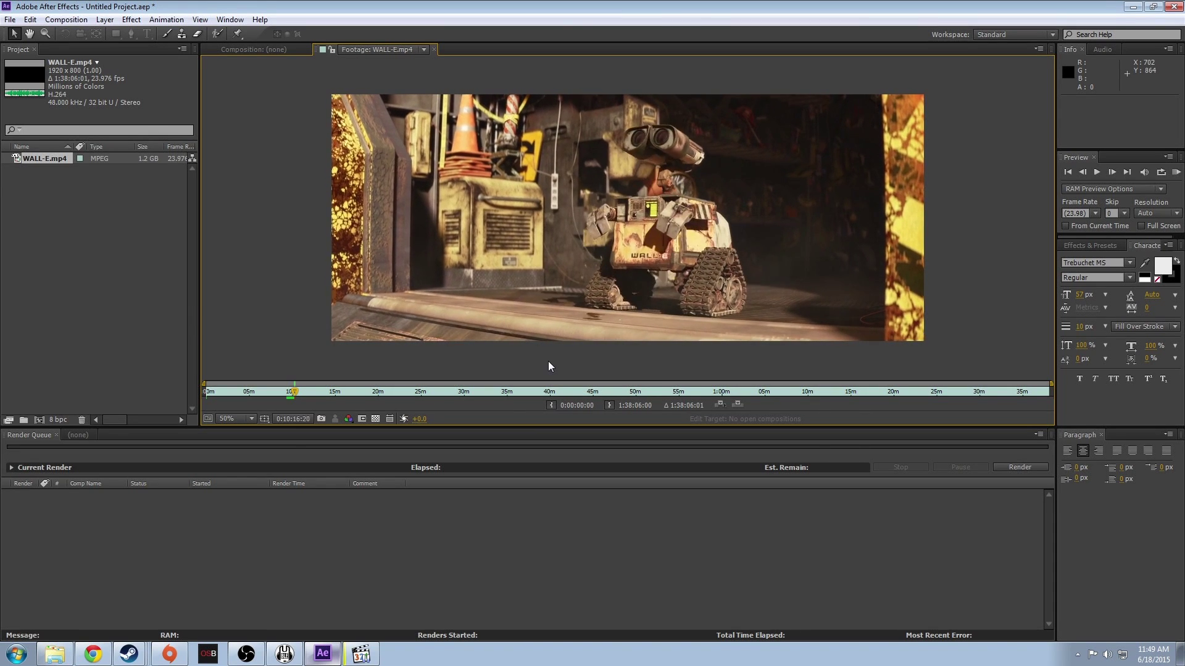
pyautogui.click(551, 406)
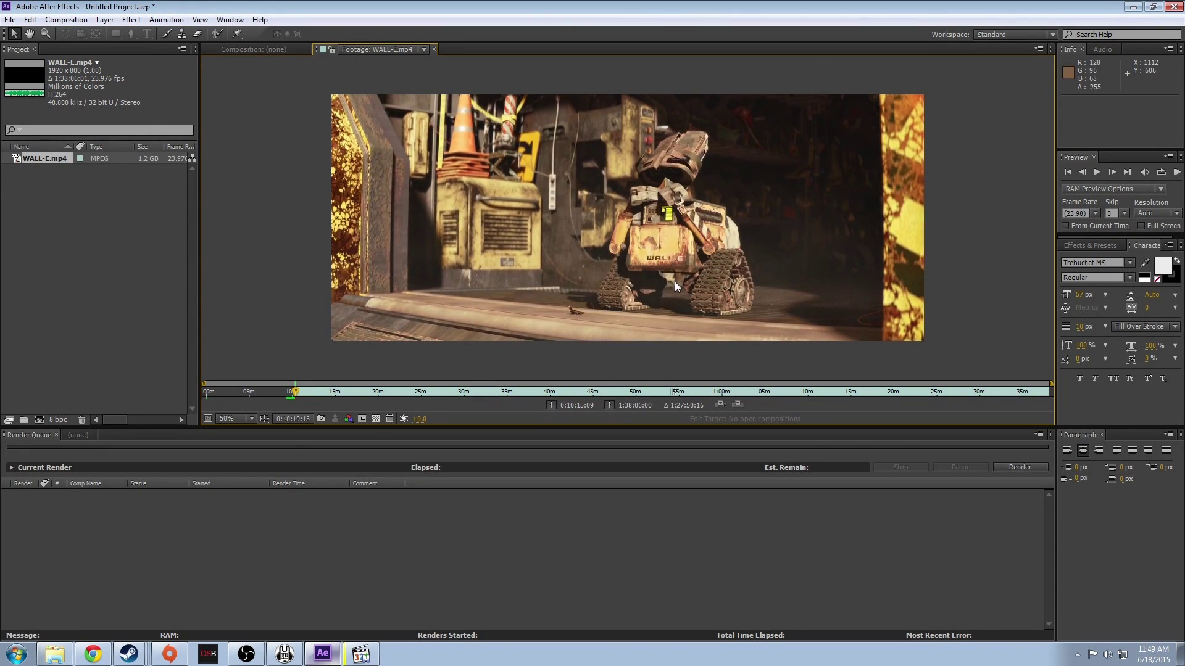
pyautogui.click(609, 405)
pyautogui.moveTo(44, 159); pyautogui.dragTo(39, 419)
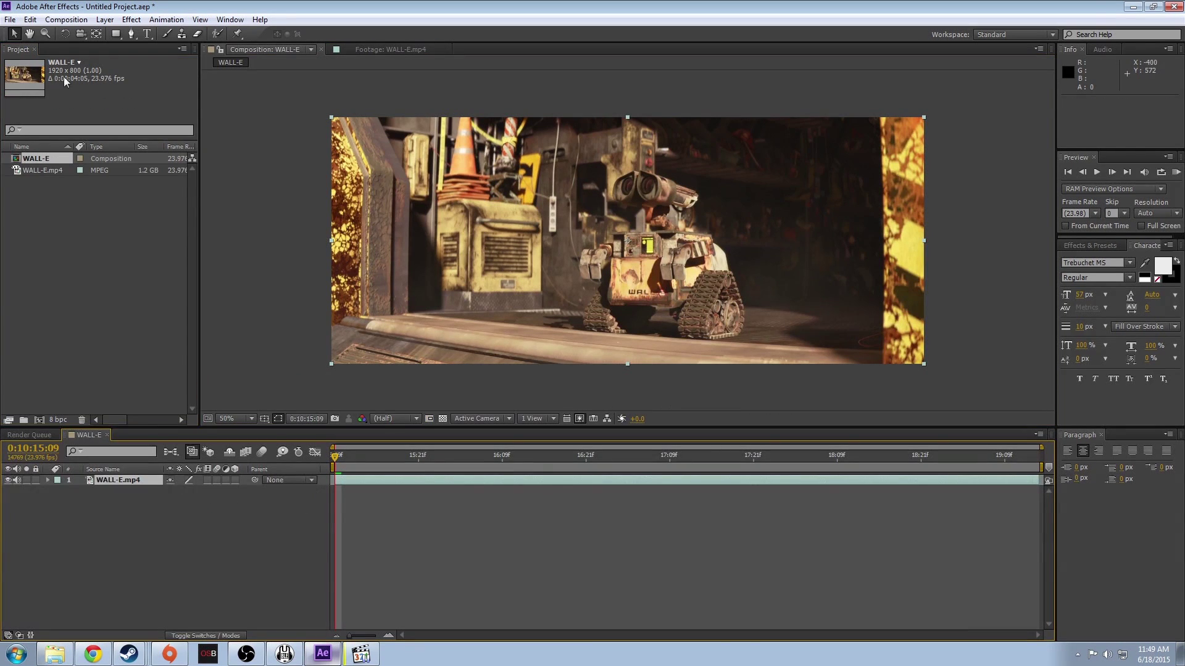
pyautogui.click(10, 19)
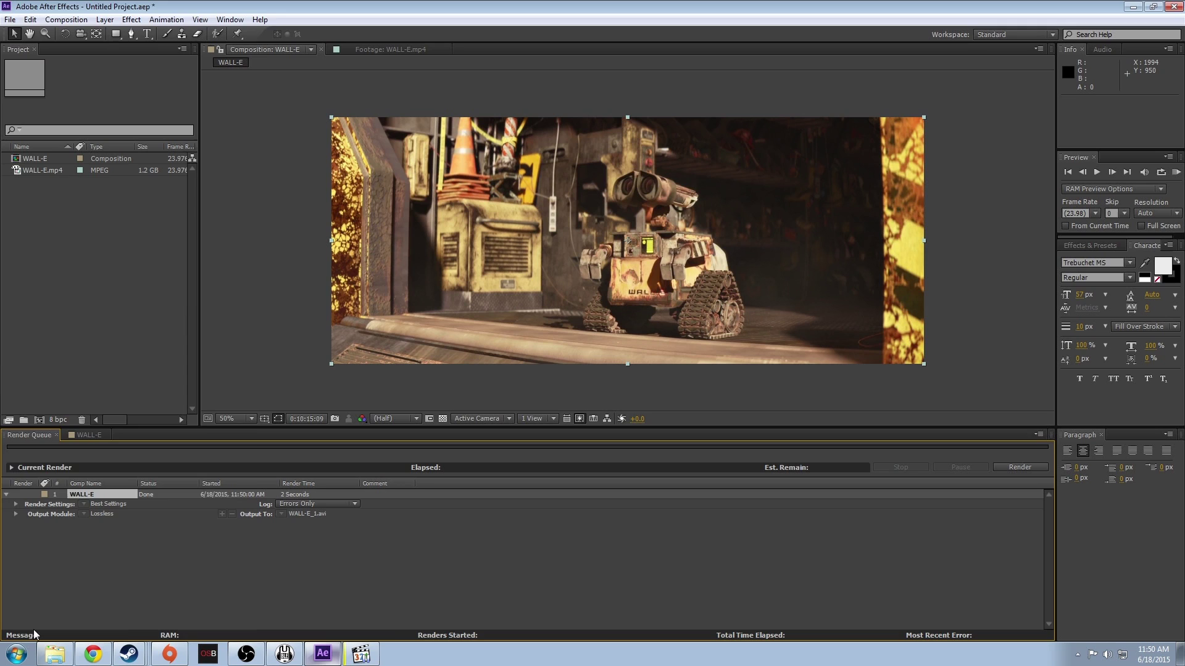
# - Launch Photoshop CS6 and choose File > Import > Video Frames to Layers
pyautogui.click(7, 657)
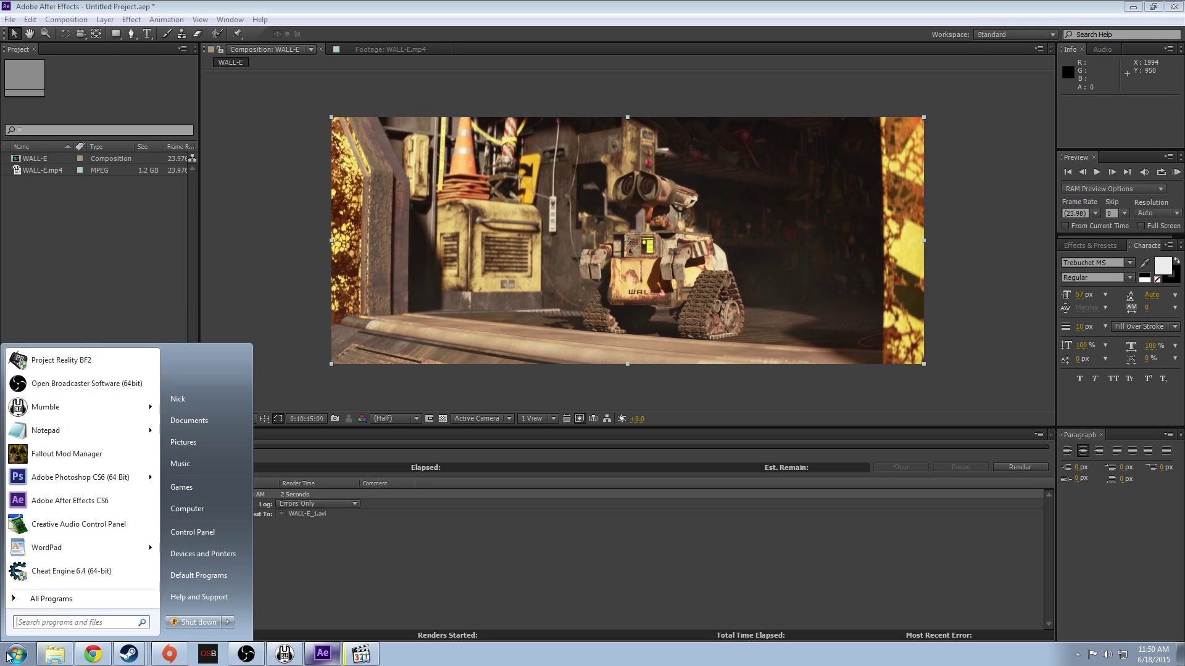
pyautogui.click(59, 477)
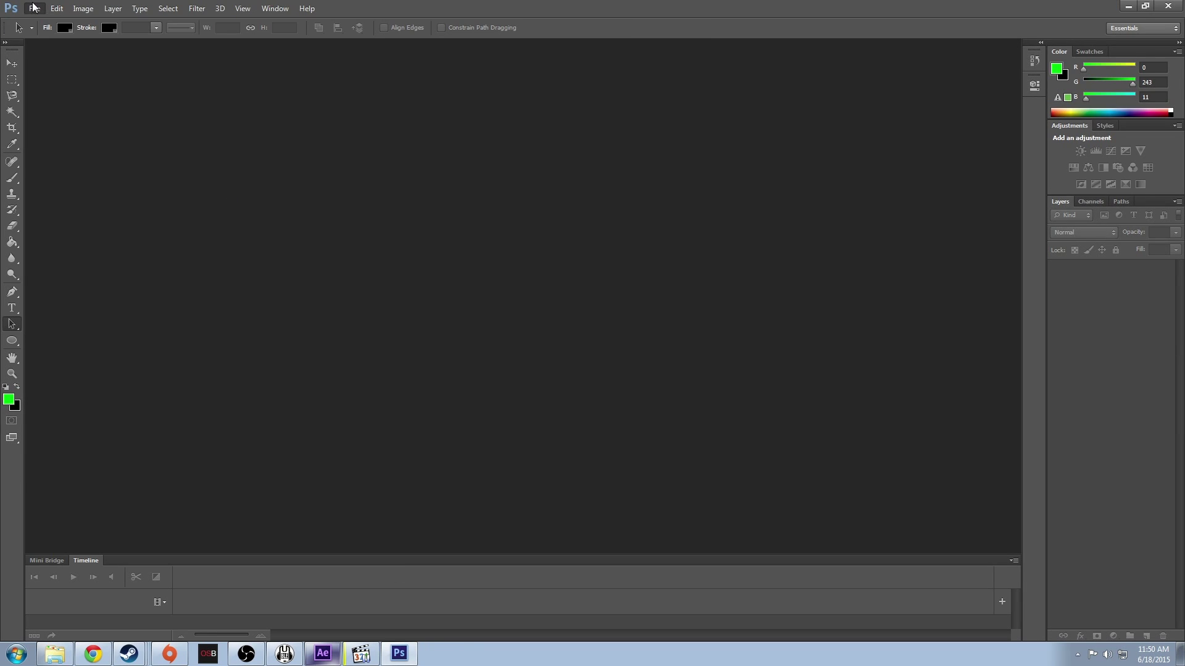
pyautogui.click(34, 7)
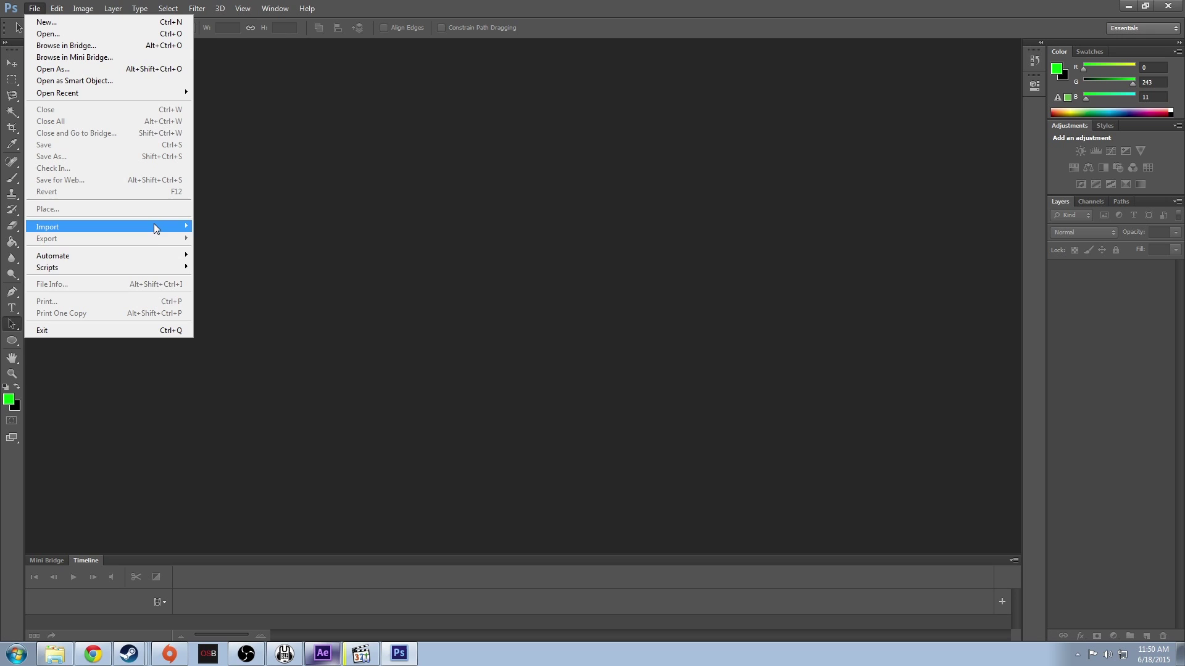
pyautogui.moveTo(154, 224)
pyautogui.click(223, 236)
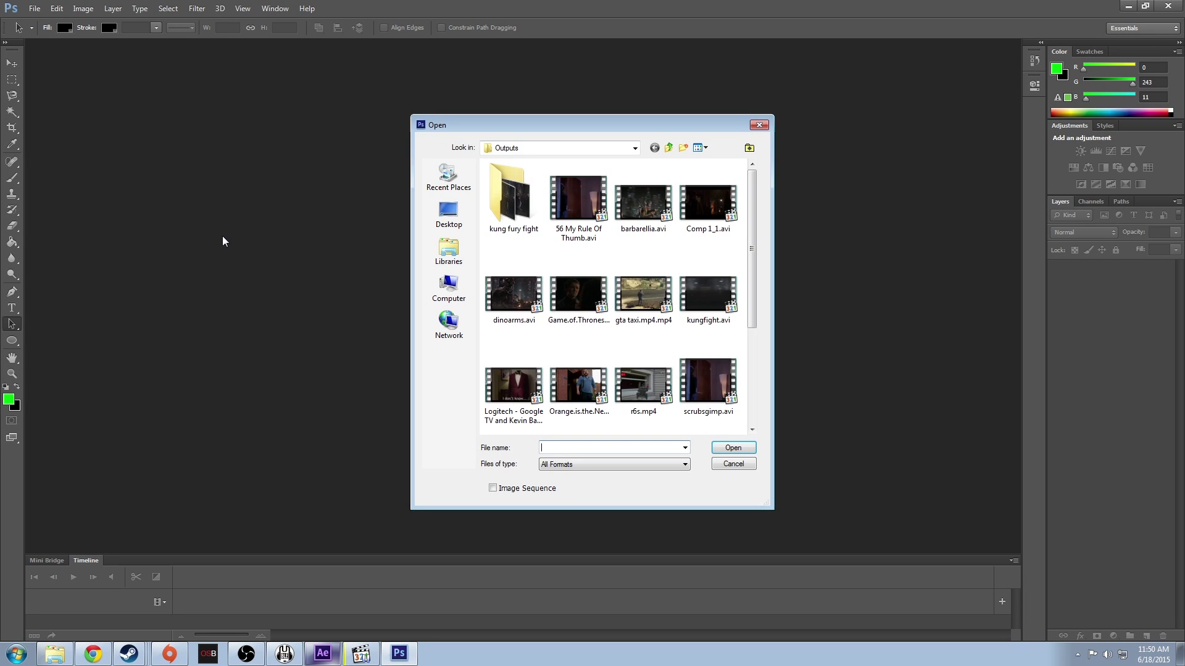
# - Select WALL-E_1.avi in the Outputs folder and open it for import
pyautogui.click(657, 343)
pyautogui.scroll(-3, 638, 337)
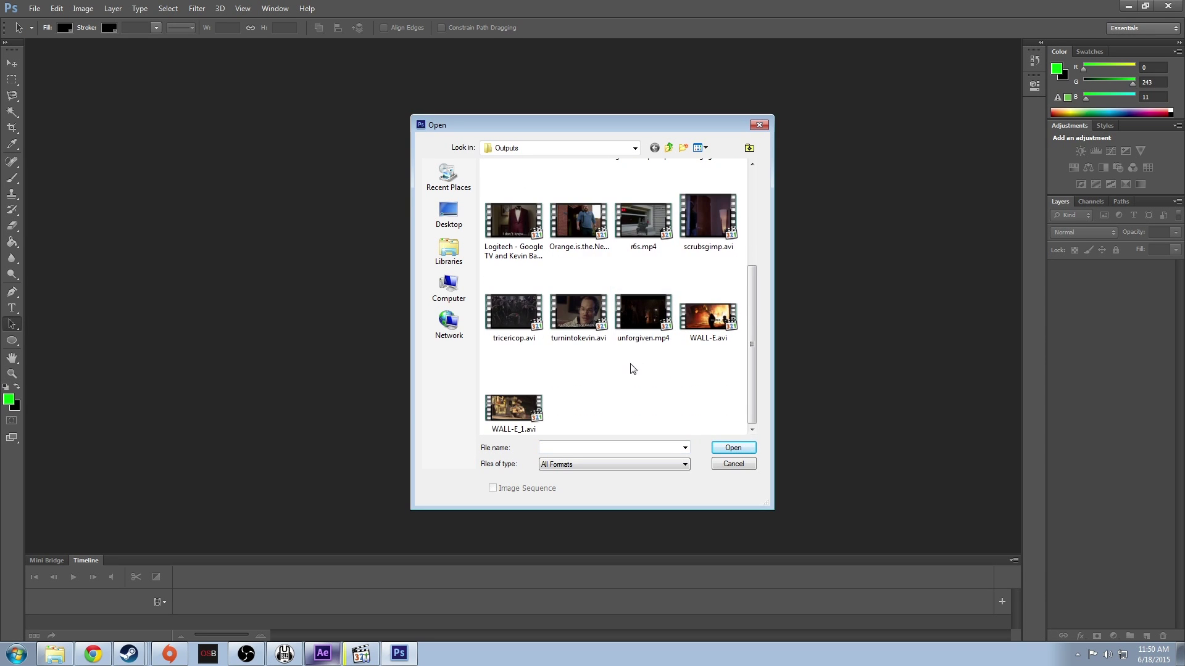
pyautogui.click(513, 408)
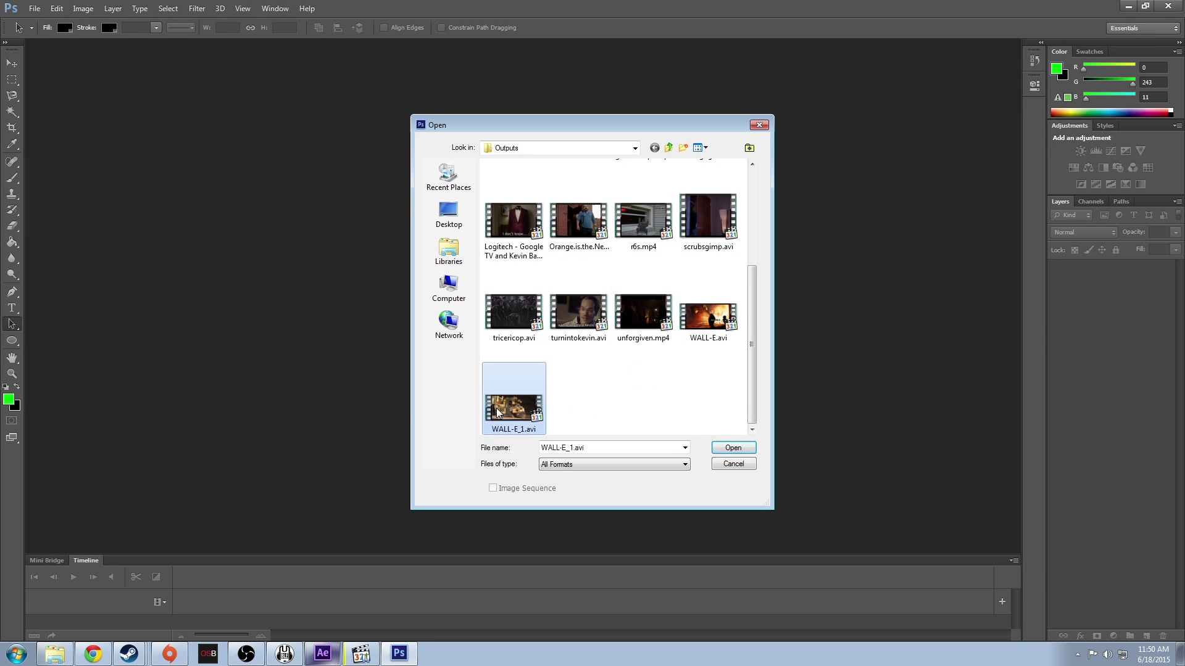
pyautogui.click(721, 450)
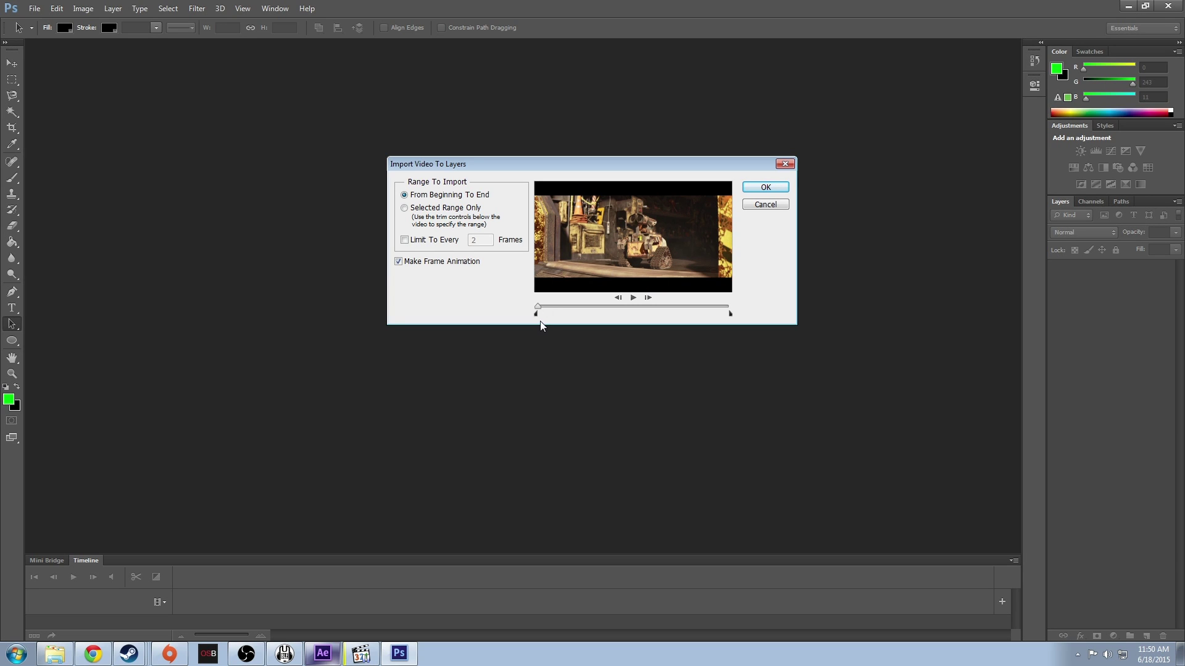
# - Preview the clip's start and end frames, keep the full range, and import as a frame animation
pyautogui.moveTo(536, 316)
pyautogui.mouseDown()
pyautogui.moveTo(737, 317)
pyautogui.moveTo(539, 316)
pyautogui.mouseUp()
pyautogui.moveTo(729, 313)
pyautogui.mouseDown()
pyautogui.moveTo(658, 313)
pyautogui.moveTo(730, 313)
pyautogui.mouseUp()
pyautogui.click(765, 187)
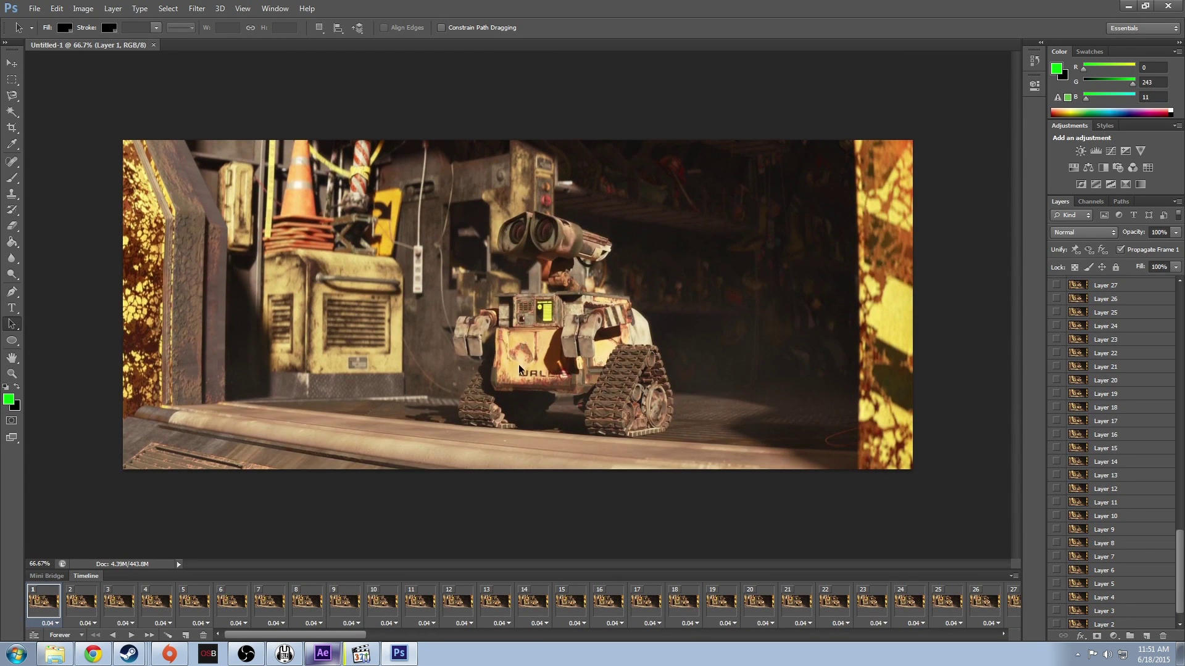
# - Play the imported WALL-E frame animation in the Timeline
pyautogui.press('space')
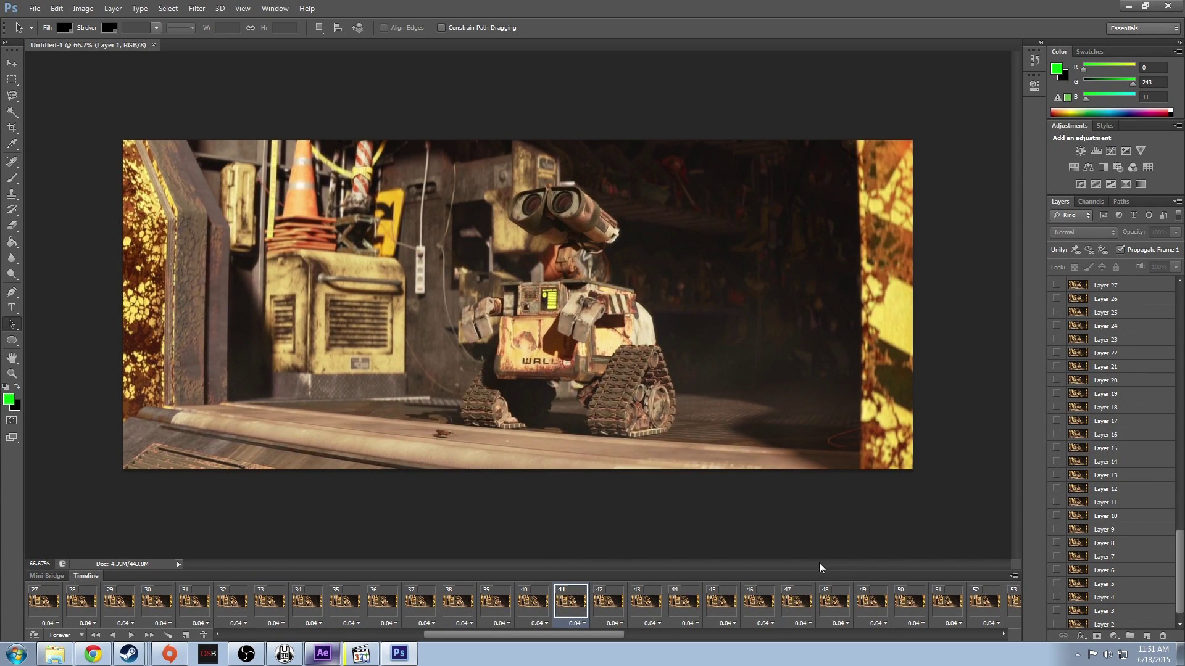
pyautogui.click(260, 6)
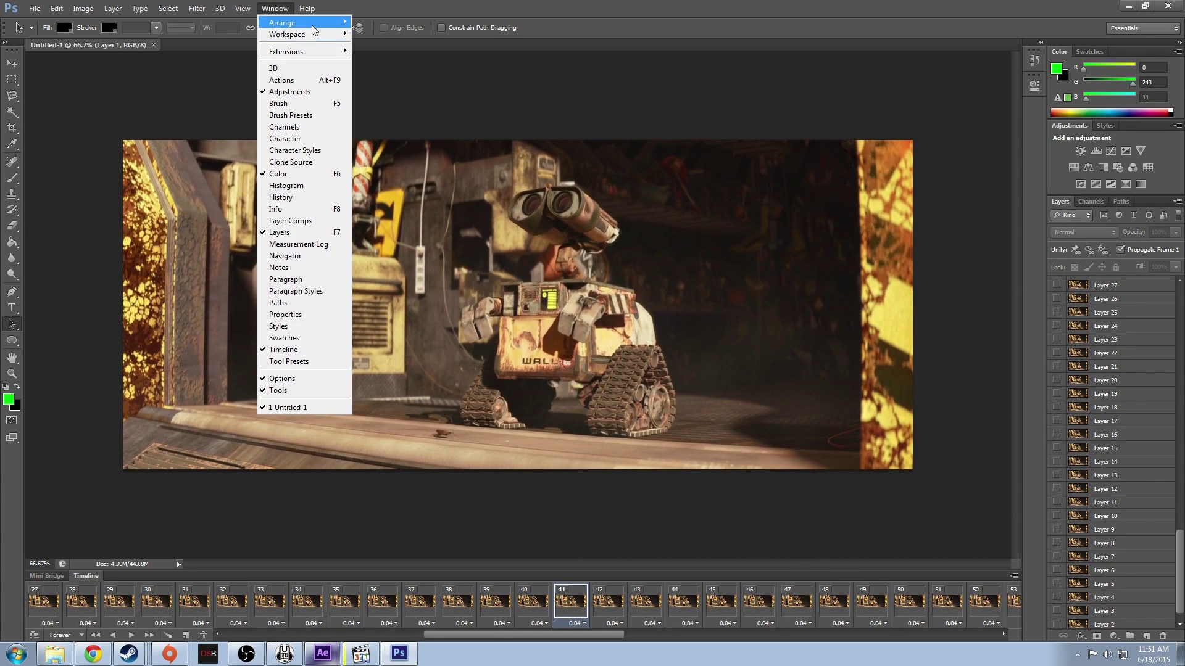
pyautogui.moveTo(312, 25)
pyautogui.click(92, 578)
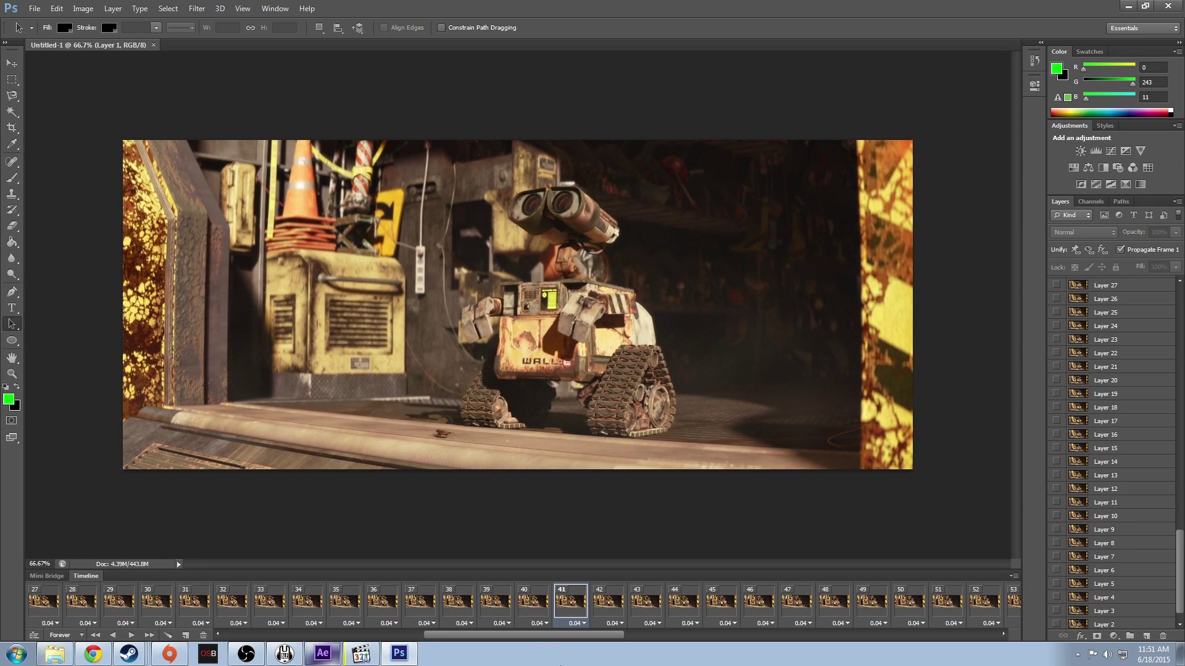
pyautogui.moveTo(522, 635); pyautogui.dragTo(238, 627)
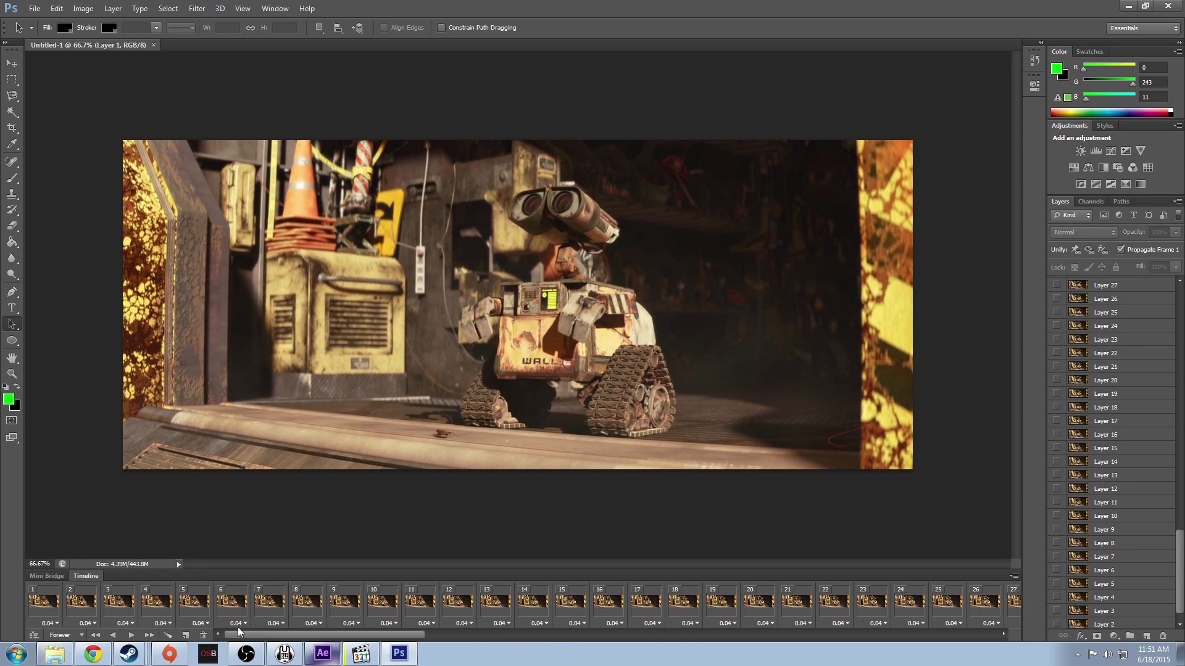
pyautogui.click(43, 598)
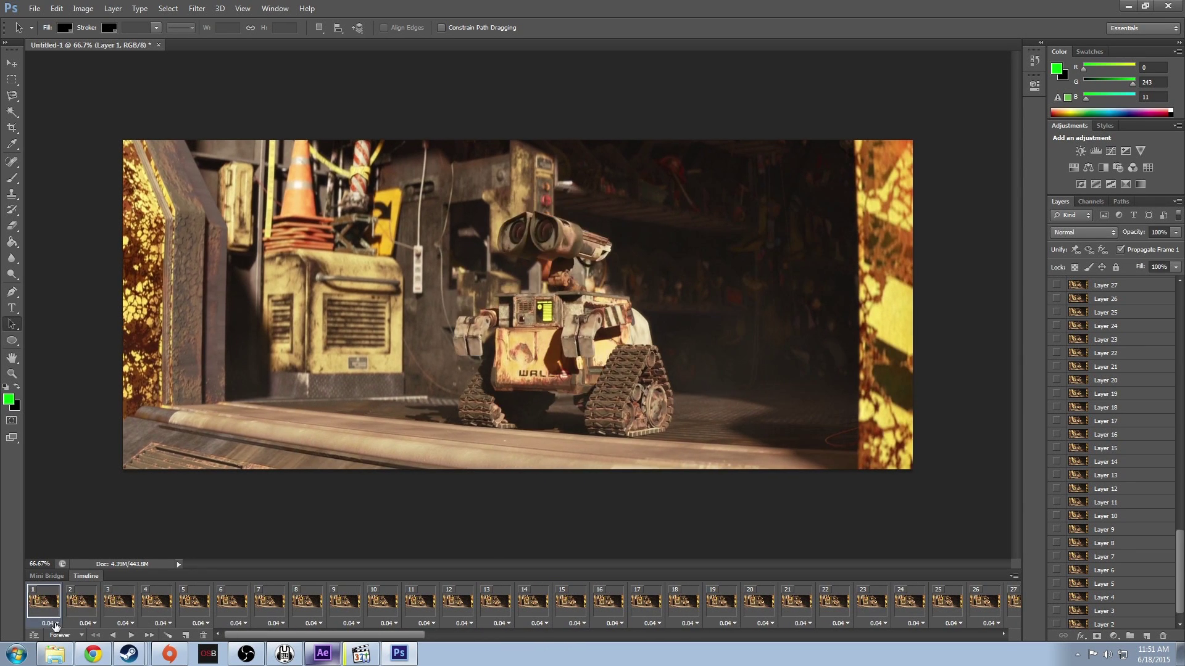
pyautogui.click(54, 623)
pyautogui.click(42, 627)
pyautogui.click(64, 610)
pyautogui.click(93, 606)
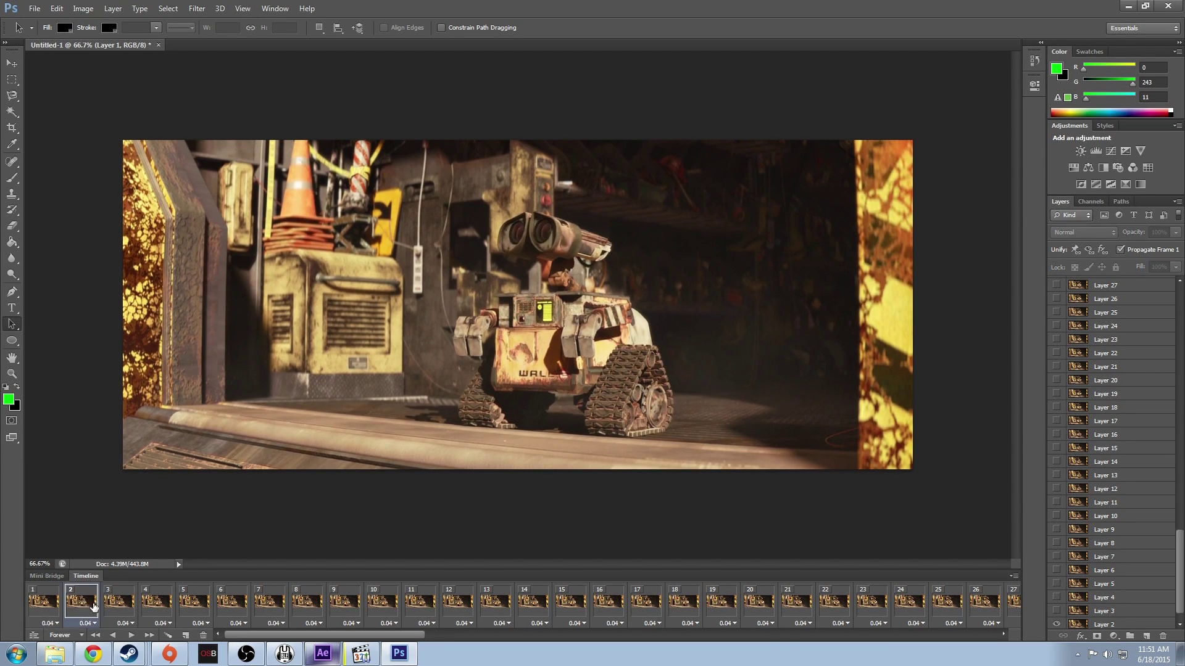
pyautogui.click(130, 601)
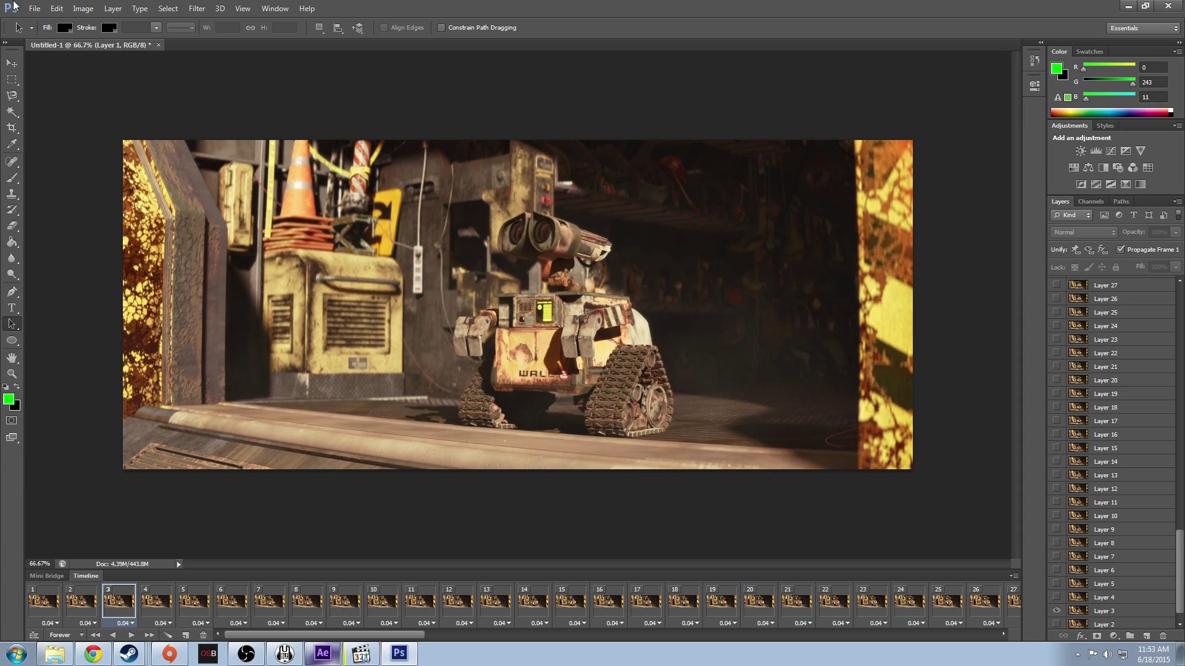
# - Choose File > Save for Web for the WALL-E animation
pyautogui.click(34, 7)
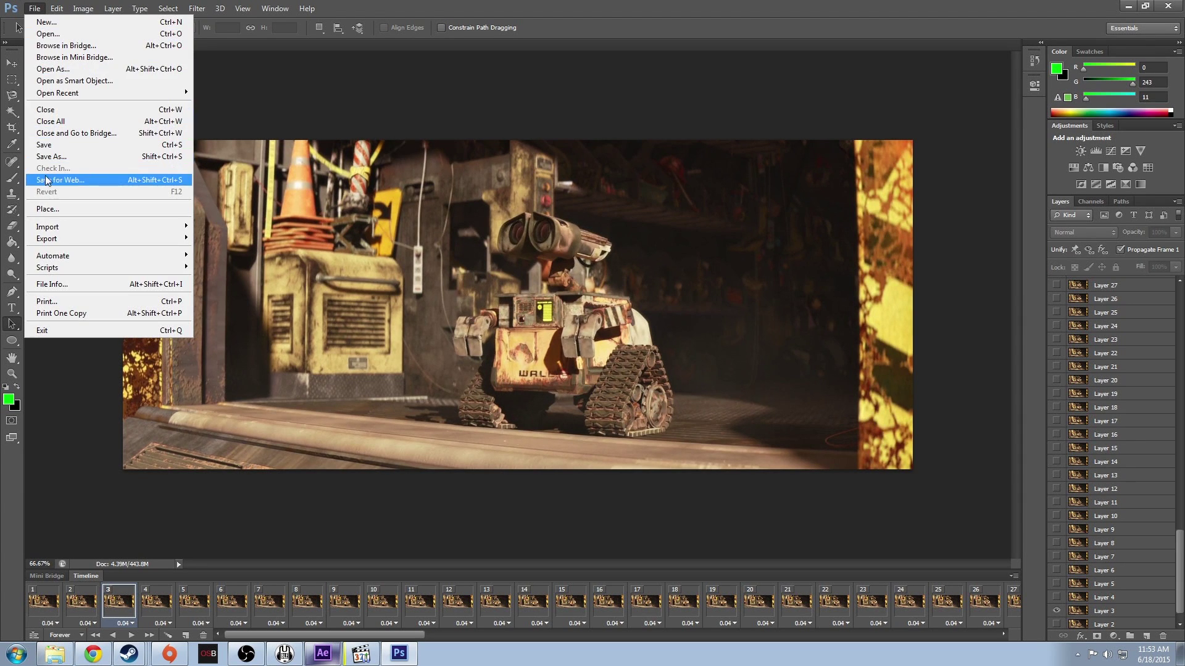
pyautogui.click(162, 184)
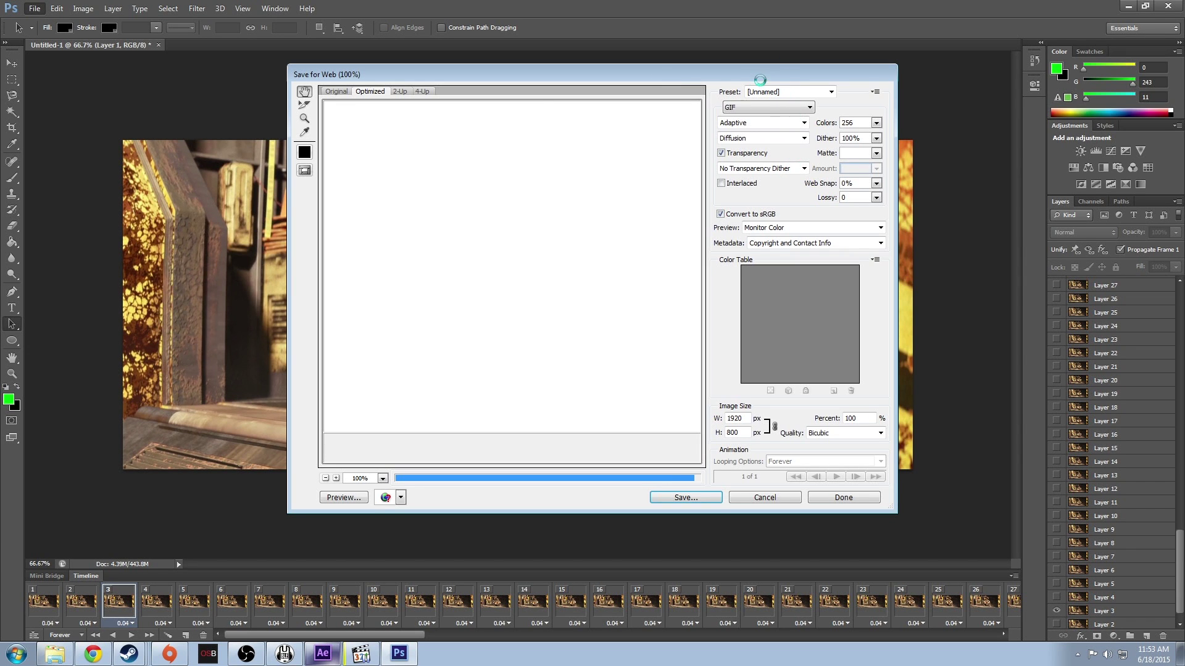
pyautogui.moveTo(753, 79); pyautogui.dragTo(634, 106)
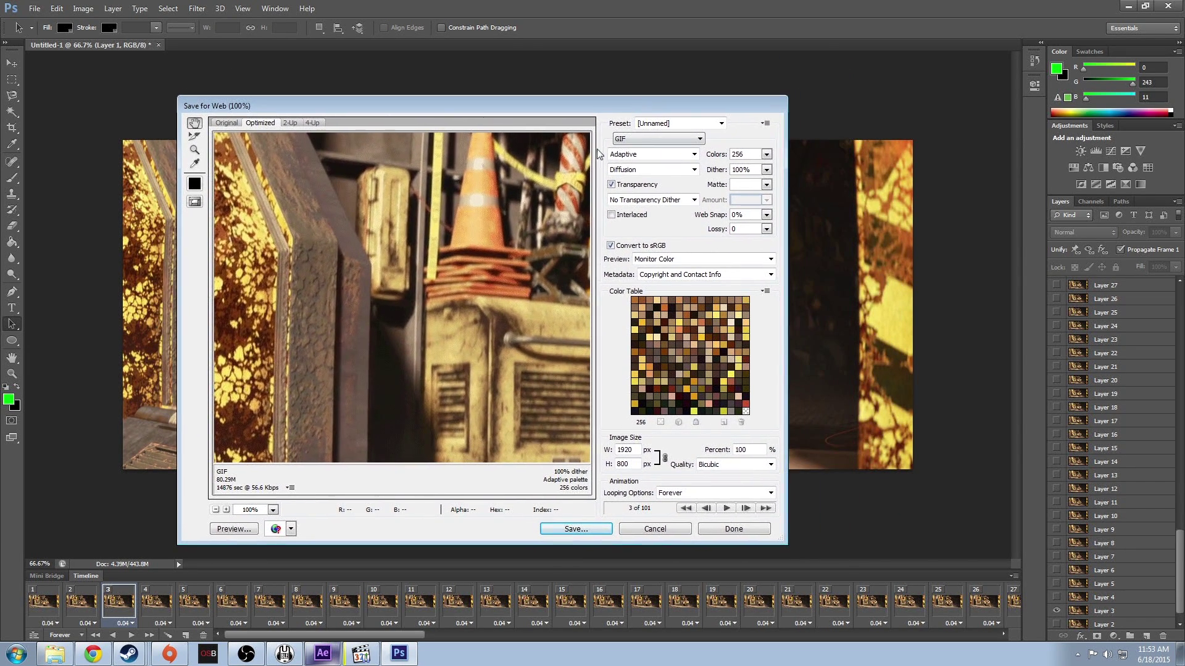
pyautogui.moveTo(475, 230); pyautogui.dragTo(382, 240)
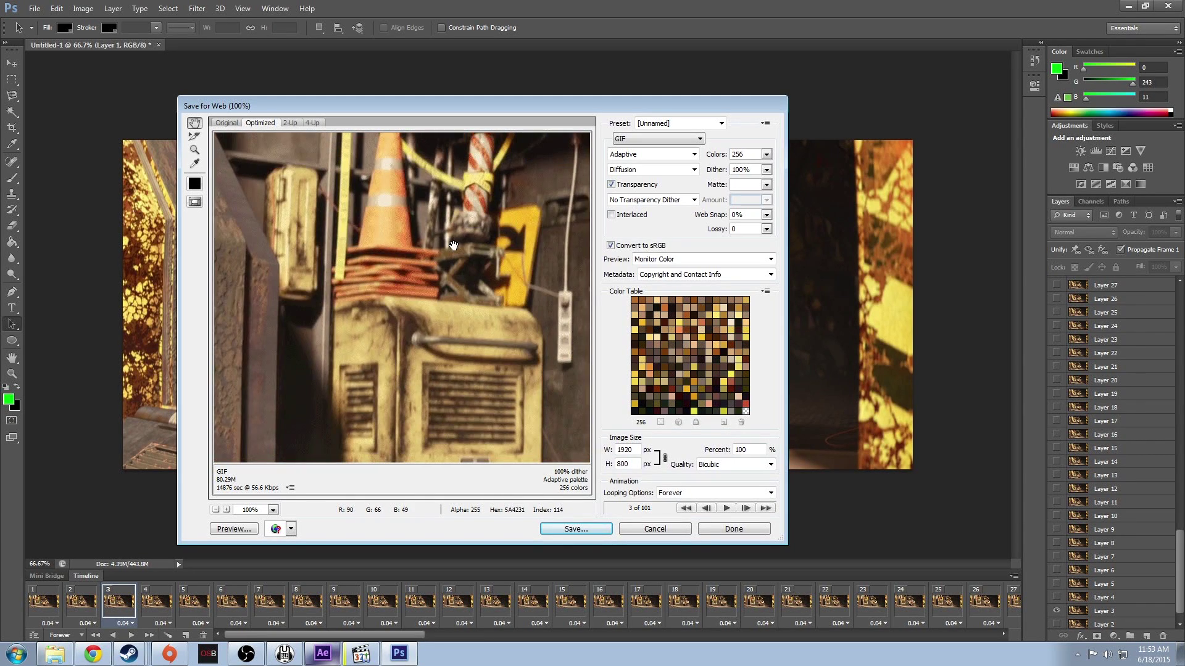
pyautogui.click(653, 141)
pyautogui.click(654, 140)
pyautogui.click(766, 185)
pyautogui.click(766, 186)
# - Change the Image Size width from 1920 to 900 px, giving a 900×375 GIF
pyautogui.click(633, 449)
pyautogui.doubleClick(634, 450)
pyautogui.write('900')
pyautogui.click(754, 450)
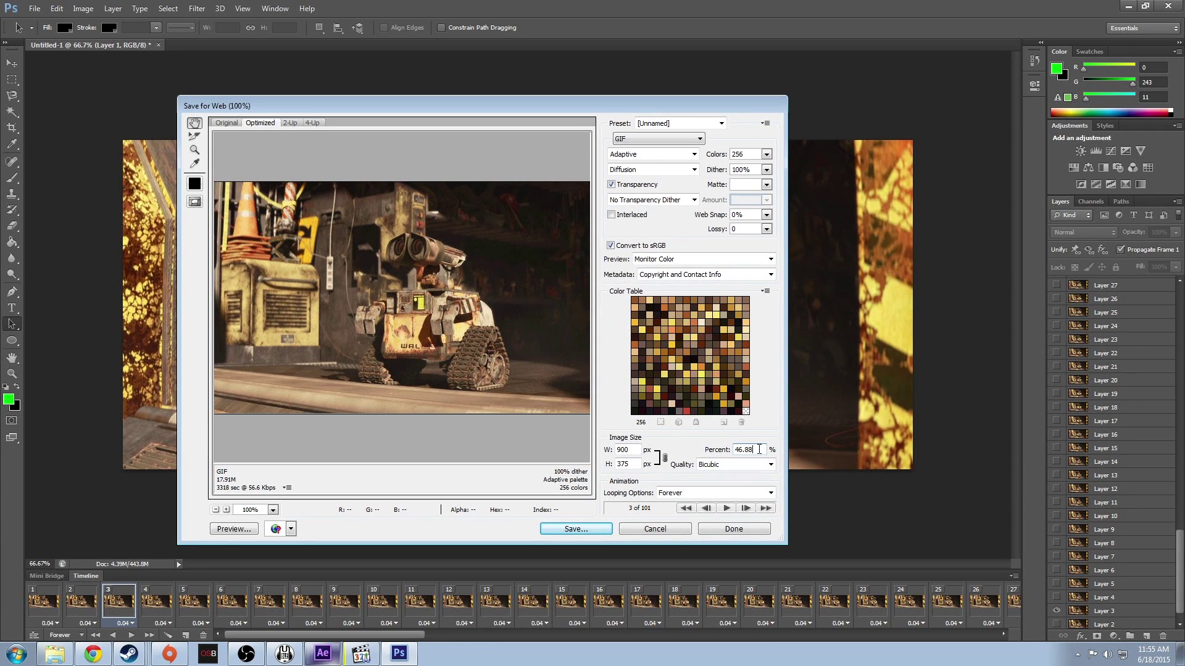
pyautogui.click(765, 154)
pyautogui.click(767, 154)
pyautogui.click(634, 450)
# - Preview the GIF playback, then save it as walle.gif in My Pictures
pyautogui.click(727, 508)
pyautogui.click(576, 529)
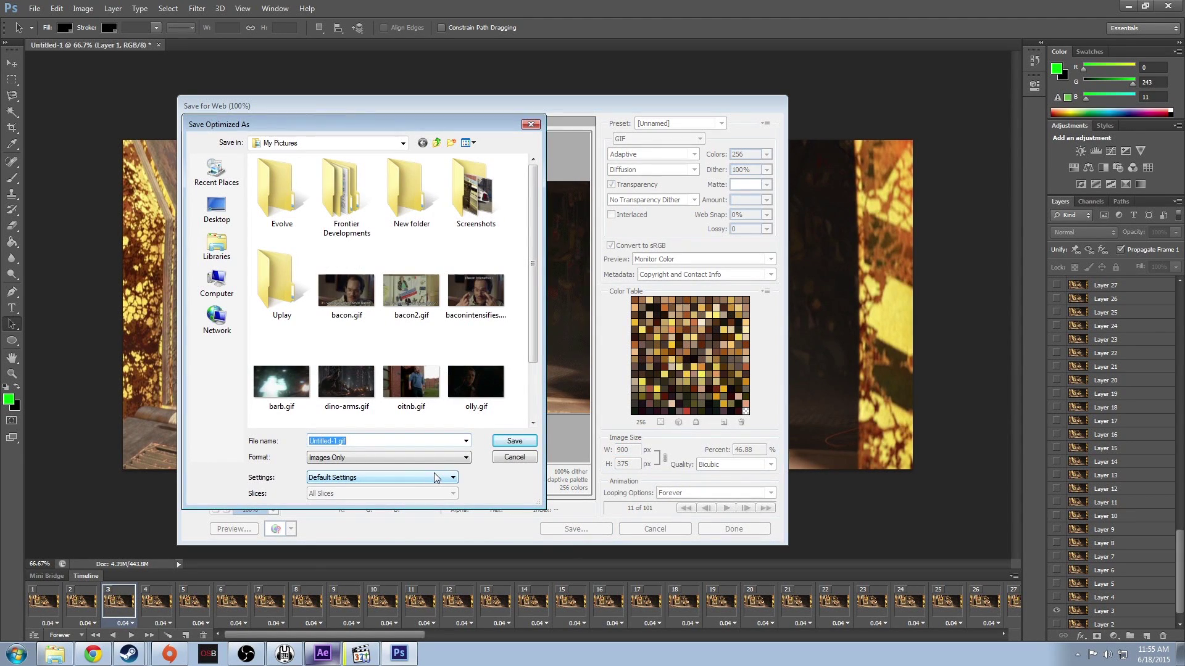
pyautogui.press('Return')
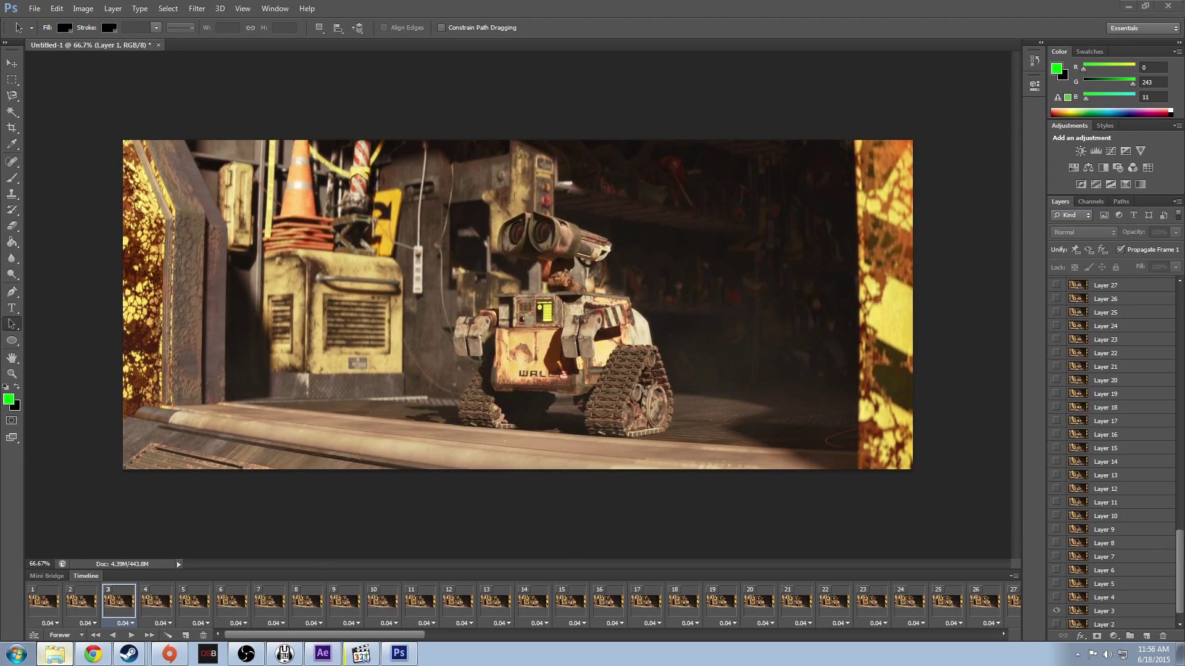